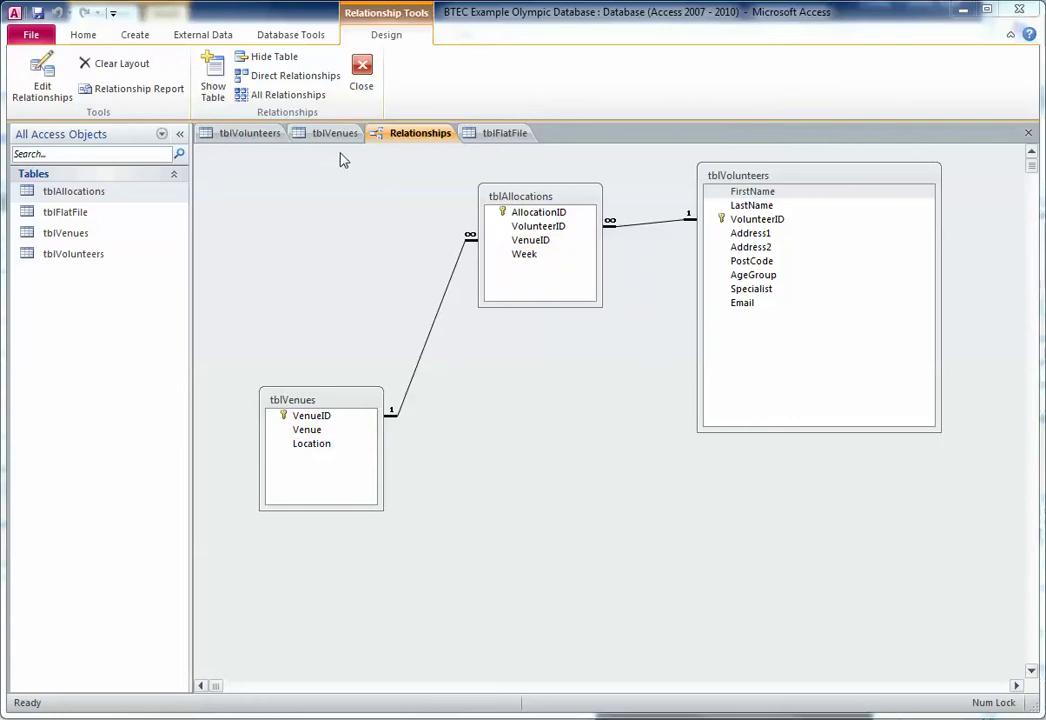
# - Show the tblFlatFile datasheet scrolled right to its Venue, Location and Week columns
pyautogui.click(503, 139)
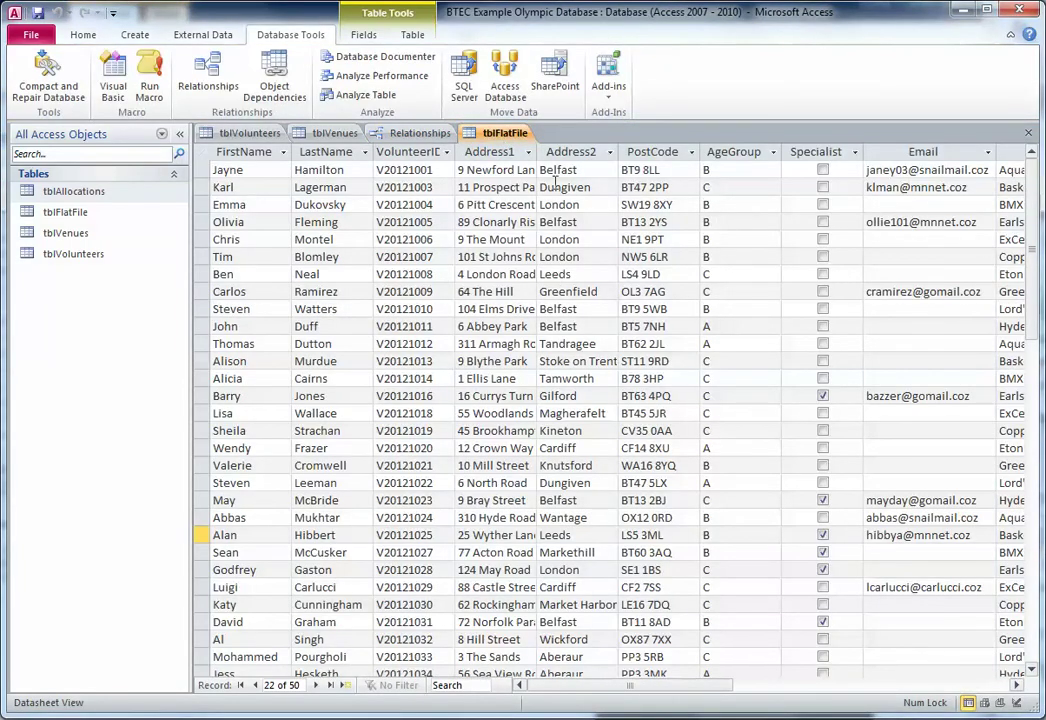
pyautogui.moveTo(680, 688); pyautogui.dragTo(737, 688)
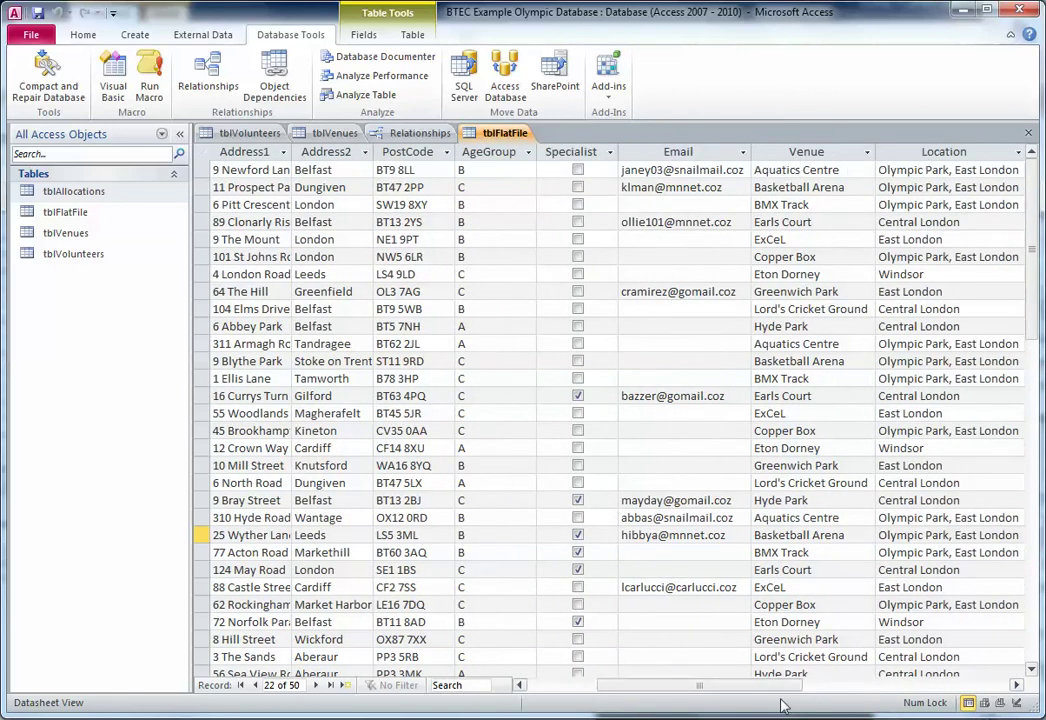
pyautogui.moveTo(749, 690); pyautogui.dragTo(817, 691)
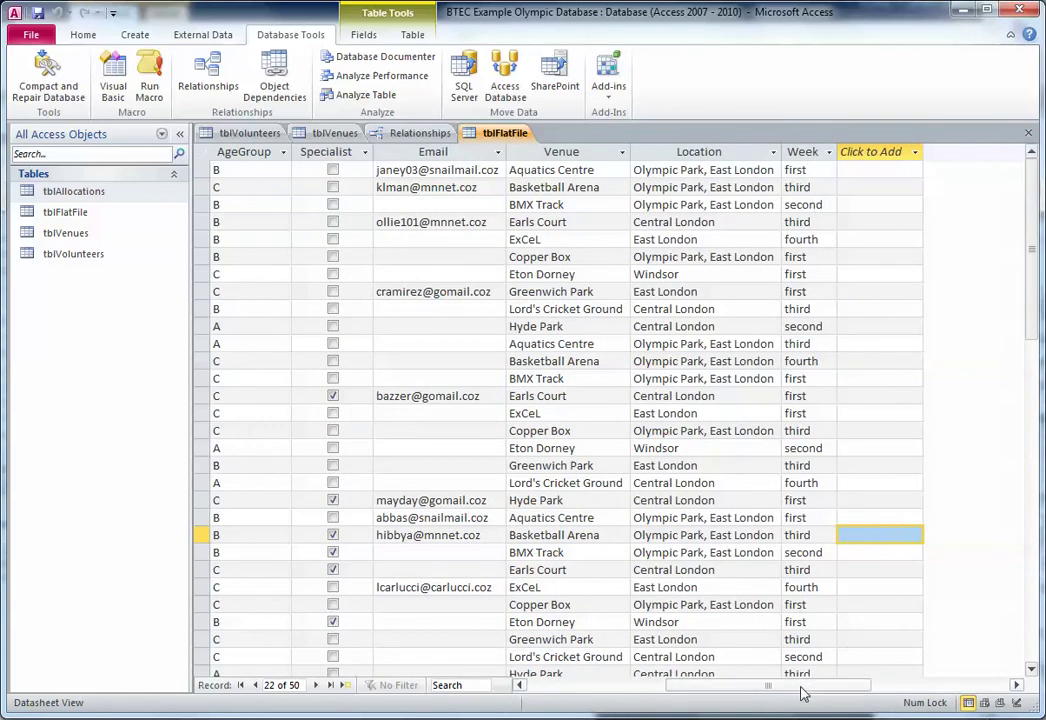
pyautogui.moveTo(801, 688)
pyautogui.mouseDown()
pyautogui.moveTo(633, 696)
pyautogui.moveTo(890, 685)
pyautogui.moveTo(670, 690)
pyautogui.moveTo(793, 690)
pyautogui.mouseUp()
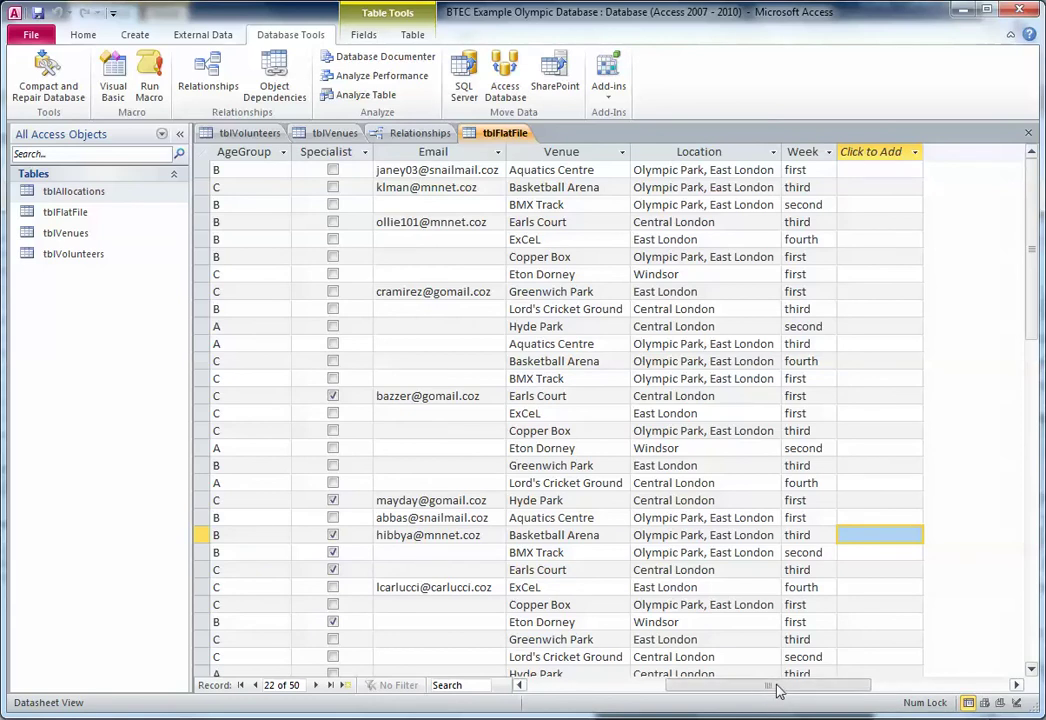
pyautogui.moveTo(789, 686)
pyautogui.mouseDown()
pyautogui.moveTo(805, 689)
pyautogui.moveTo(792, 690)
pyautogui.mouseUp()
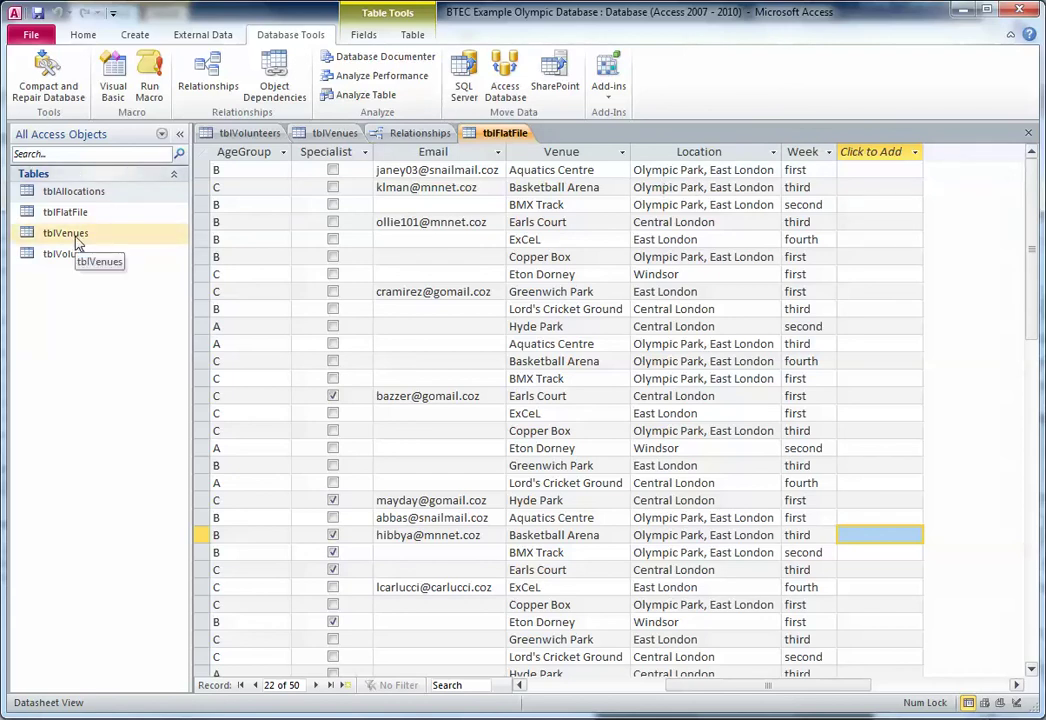
pyautogui.click(330, 133)
pyautogui.click(494, 270)
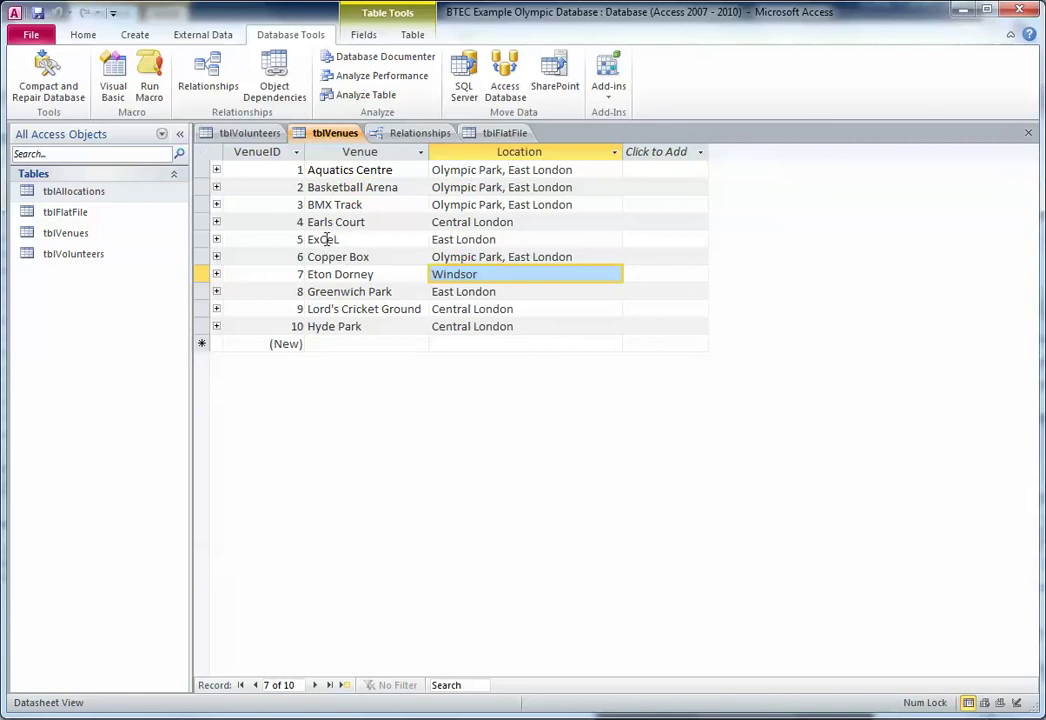
pyautogui.click(490, 136)
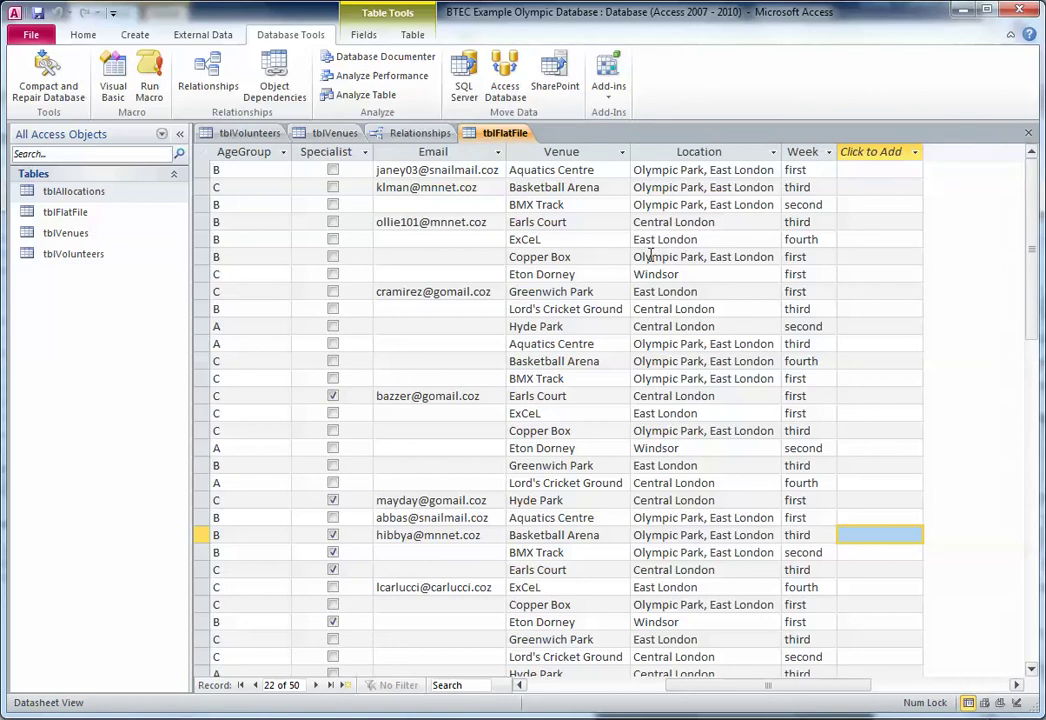
# - Shorten record 4's venue from 'Earls Court' to 'EC' and highlight another Earls Court entry
pyautogui.click(583, 222)
pyautogui.press('BackSpace')
pyautogui.press('BackSpace')
pyautogui.press('BackSpace')
pyautogui.press('BackSpace')
pyautogui.press('BackSpace')
pyautogui.press('BackSpace')
pyautogui.press('BackSpace')
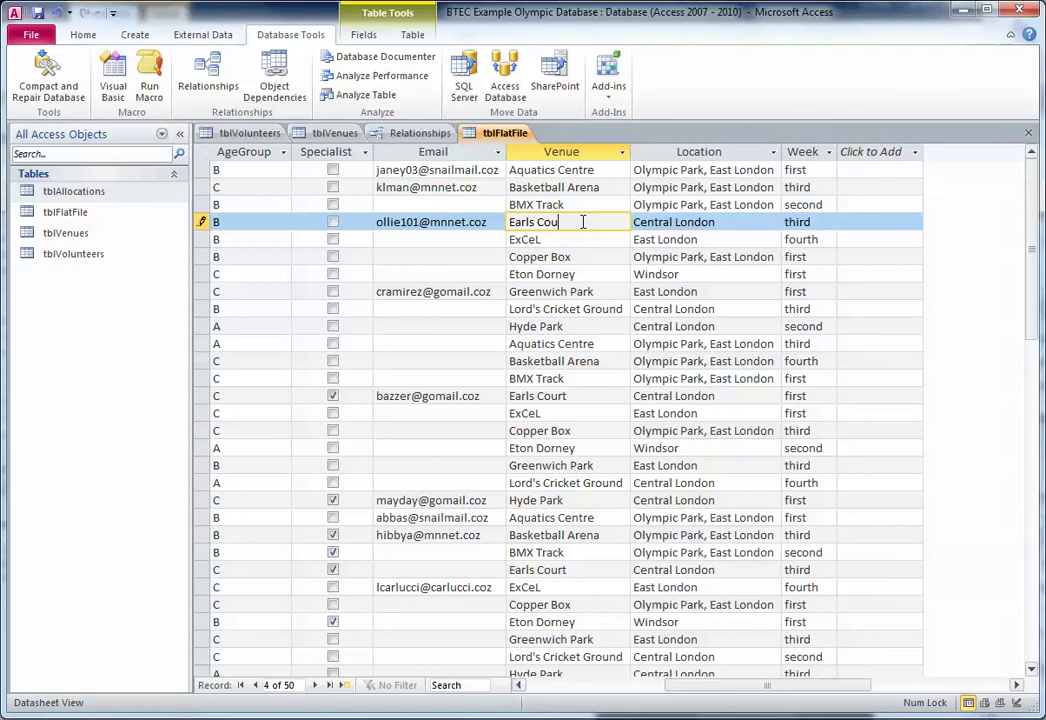
pyautogui.press('BackSpace')
pyautogui.press('BackSpace')
pyautogui.click(568, 239)
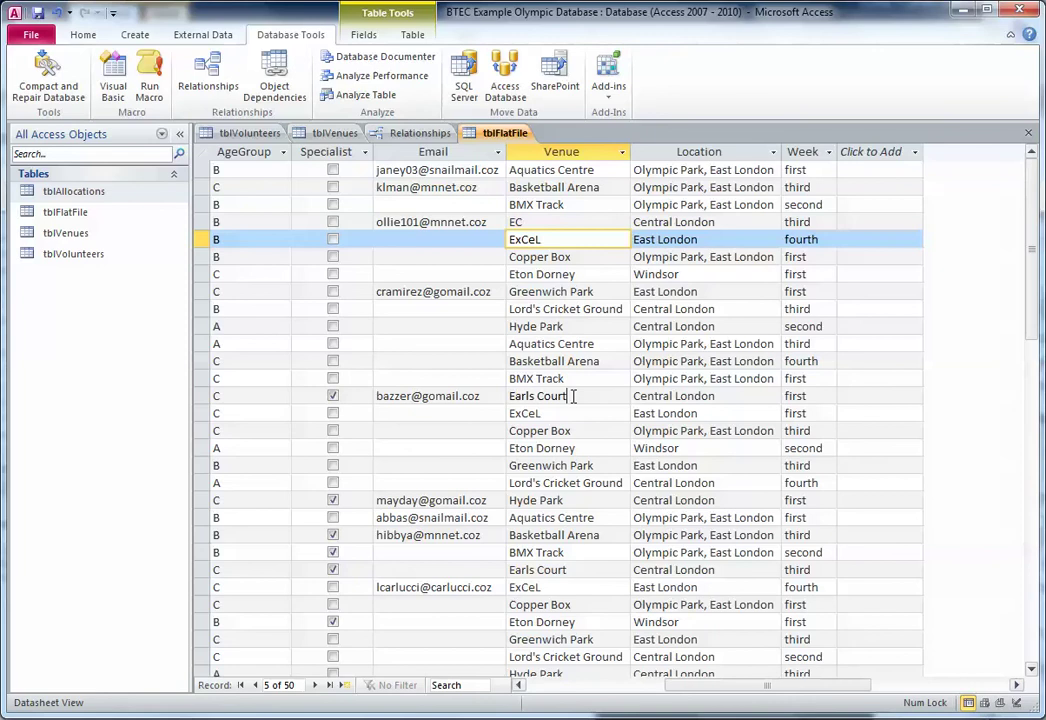
pyautogui.moveTo(573, 396); pyautogui.dragTo(509, 396)
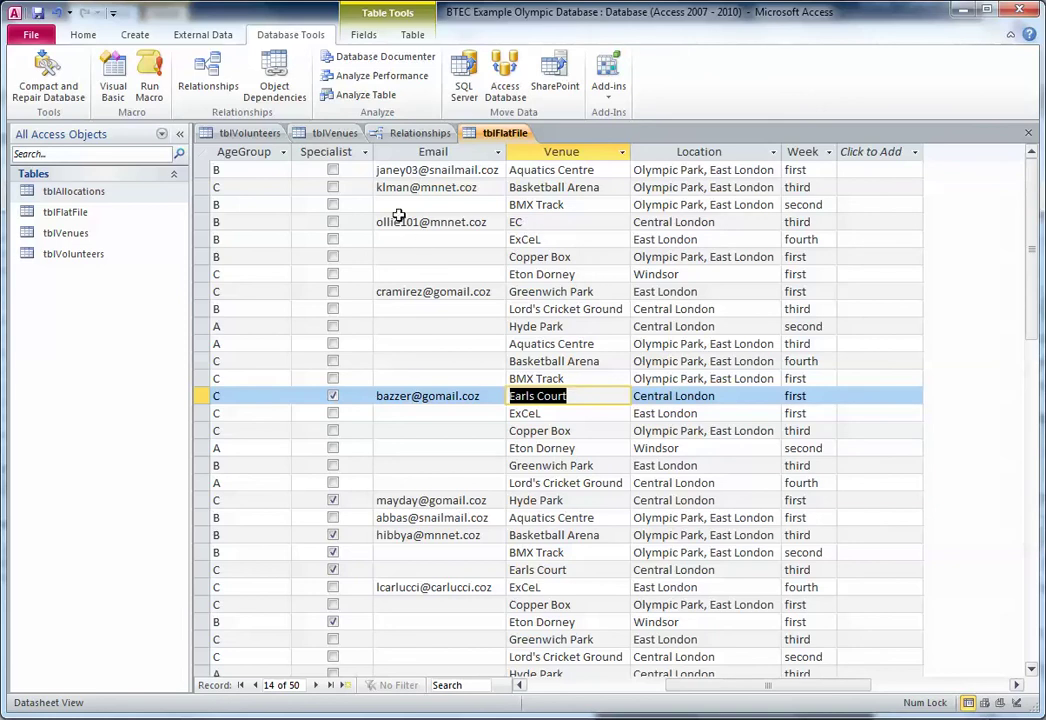
pyautogui.click(318, 135)
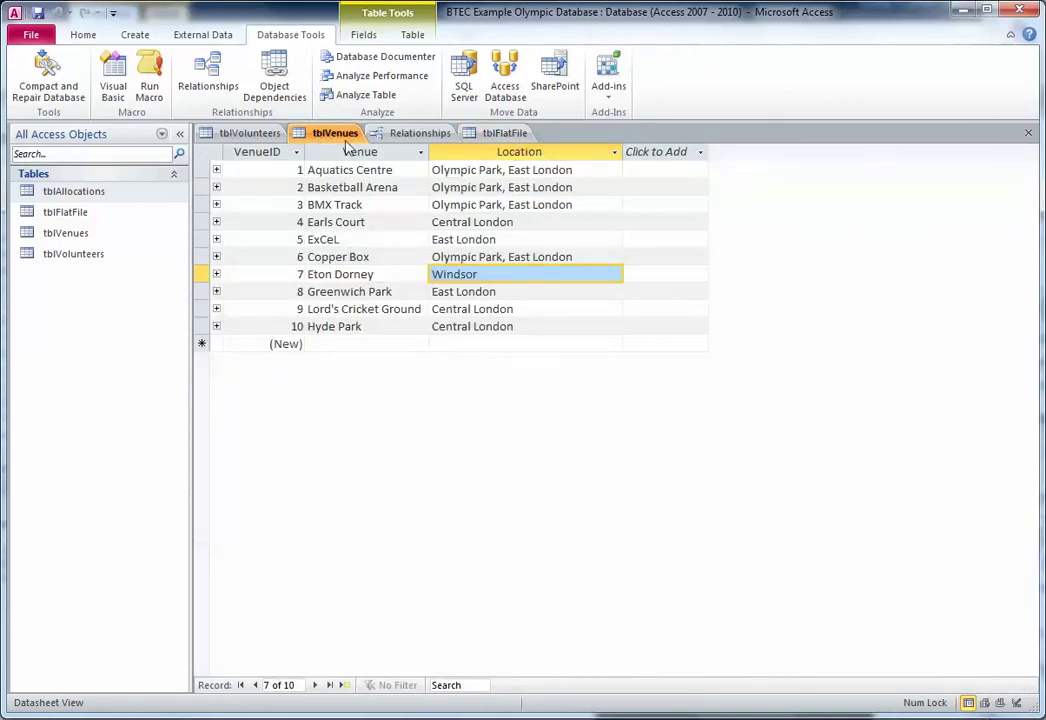
pyautogui.moveTo(367, 222); pyautogui.dragTo(306, 222)
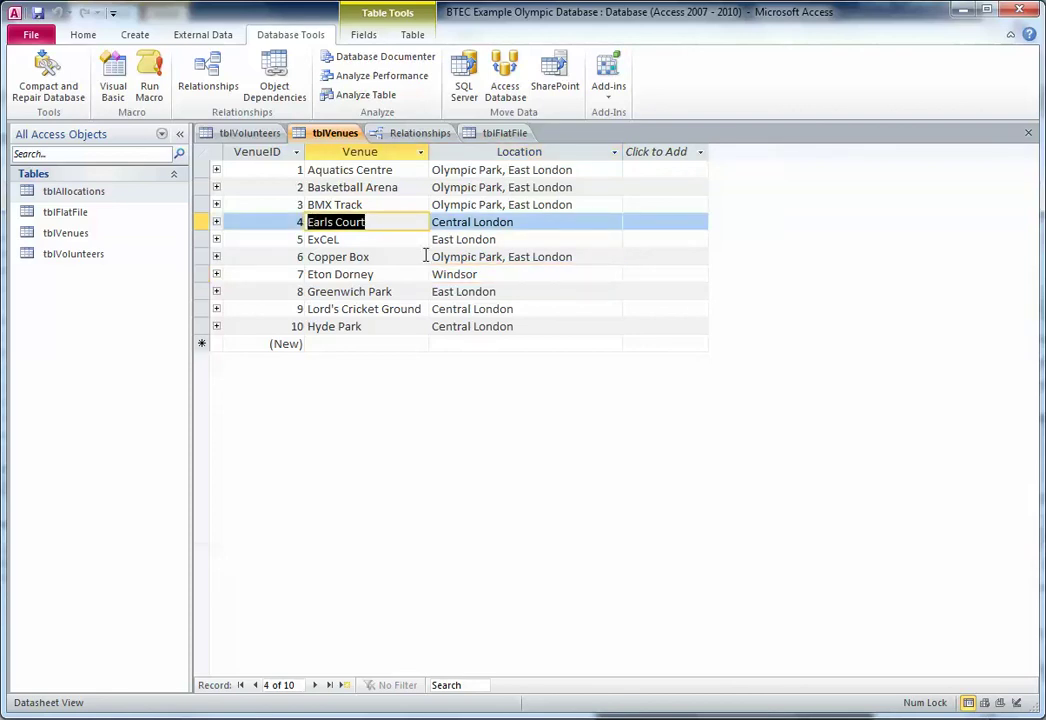
pyautogui.click(500, 133)
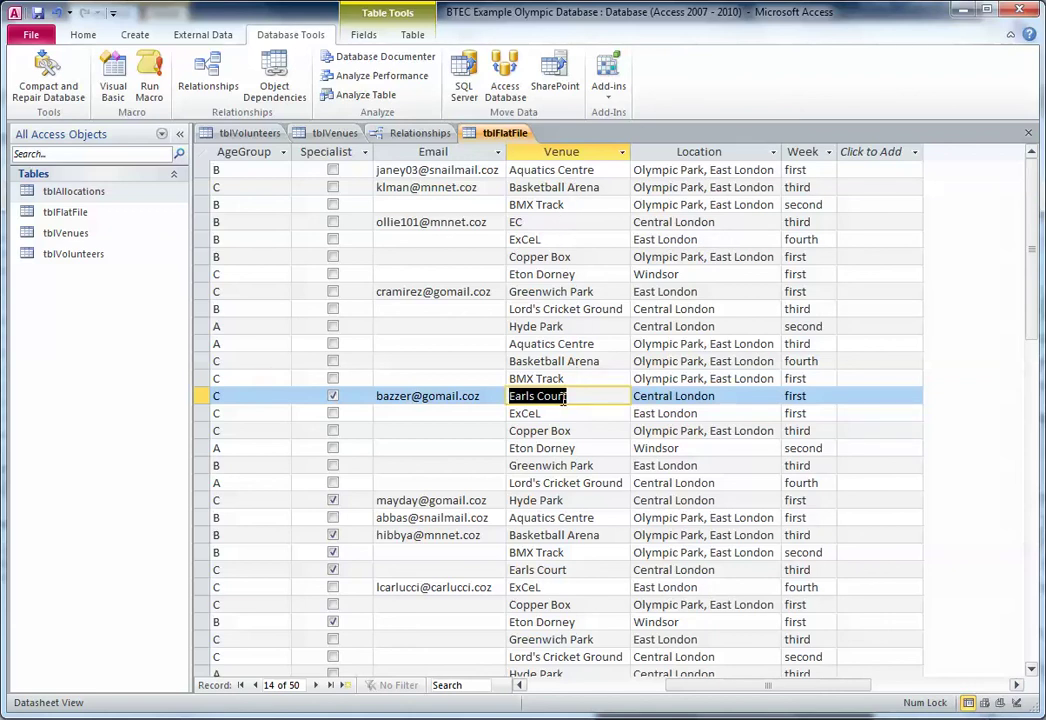
# - Restore record 4's venue from 'EC' to 'Earls Court' and select the BMX Track location text
pyautogui.click(561, 221)
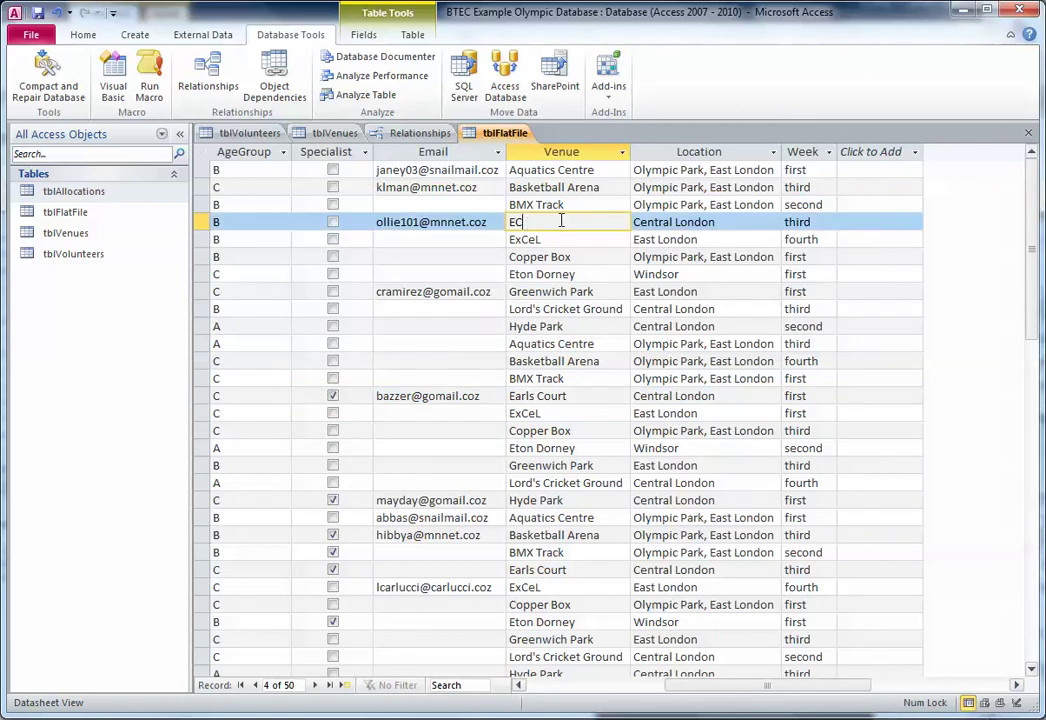
pyautogui.press('BackSpace')
pyautogui.write('arls Court')
pyautogui.click(622, 240)
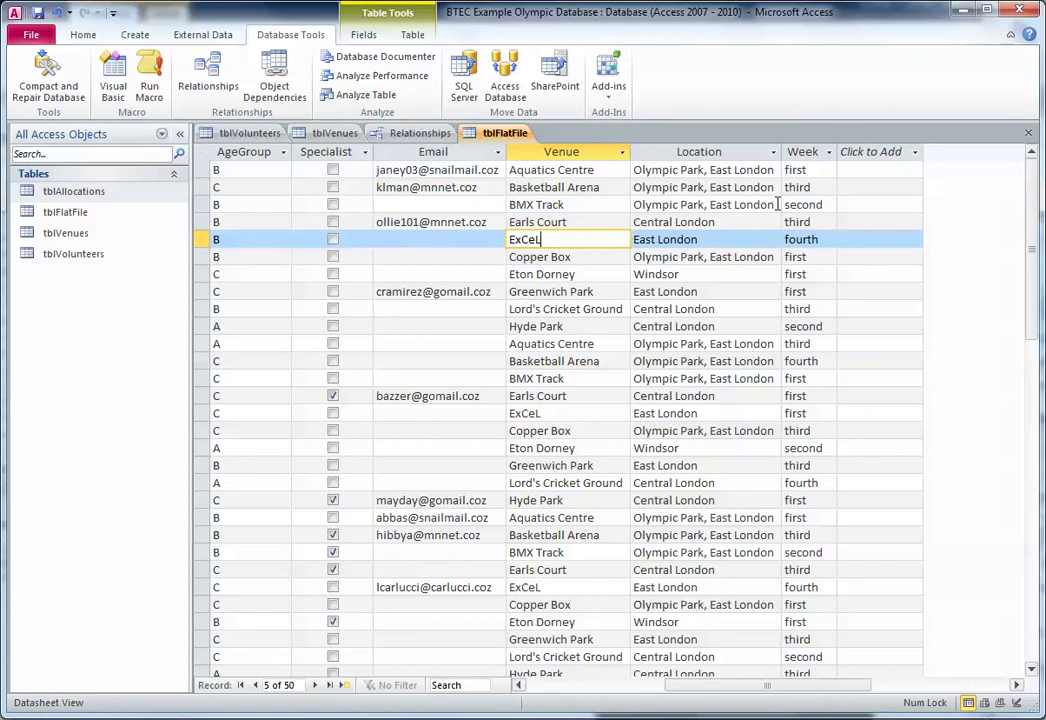
pyautogui.moveTo(778, 204); pyautogui.dragTo(640, 204)
# - Change the first BMX Track record's Location to 'Windsor' and save the record
pyautogui.write('W')
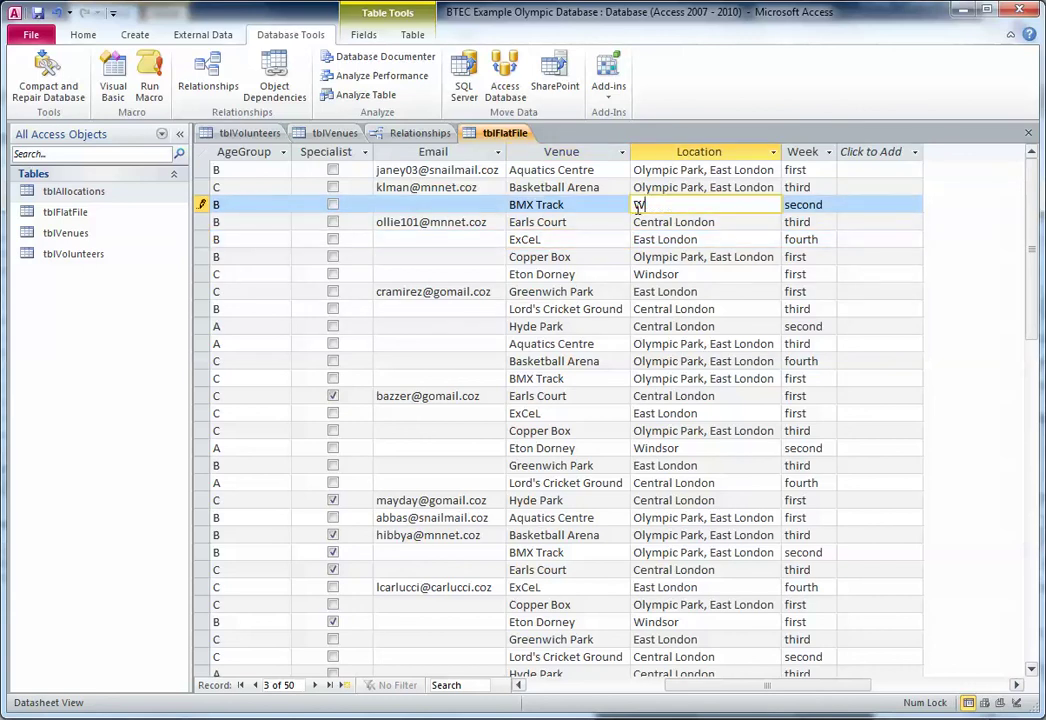
pyautogui.write('indsor')
pyautogui.click(653, 222)
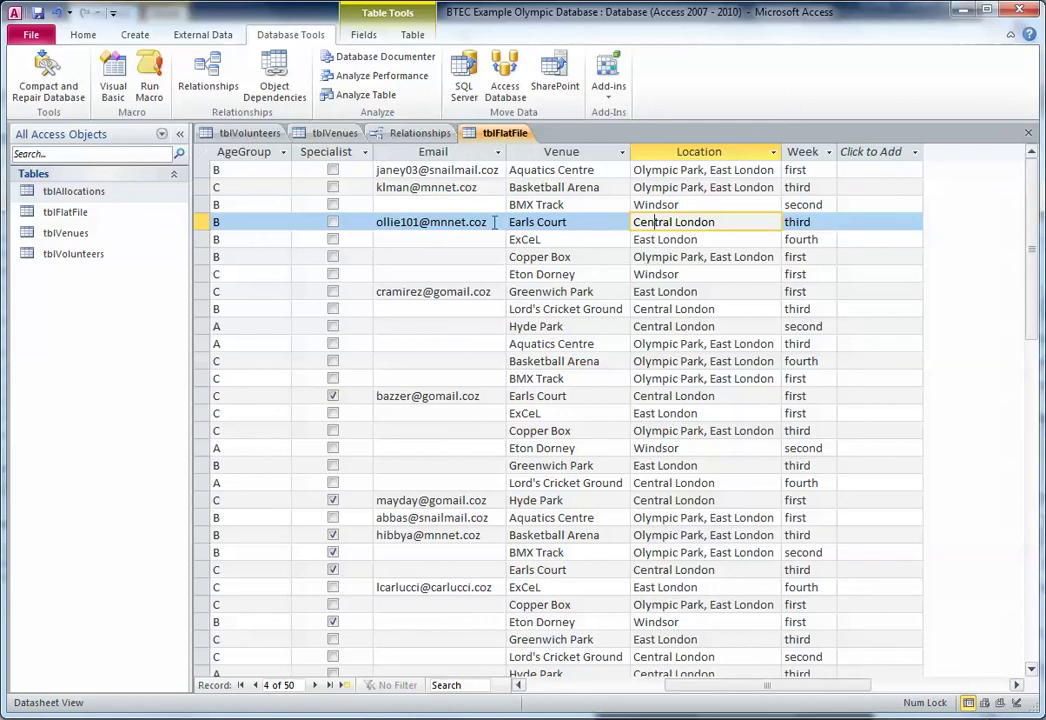
pyautogui.click(450, 222)
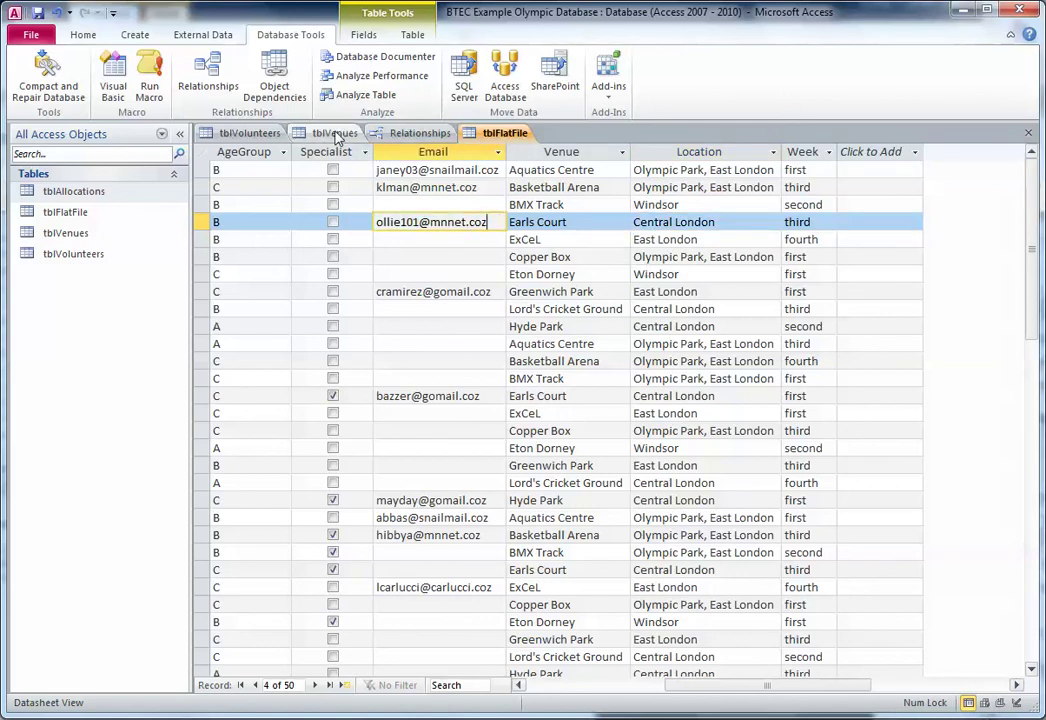
# - Switch to the tblVenues table listing the ten venues and their locations
pyautogui.click(335, 134)
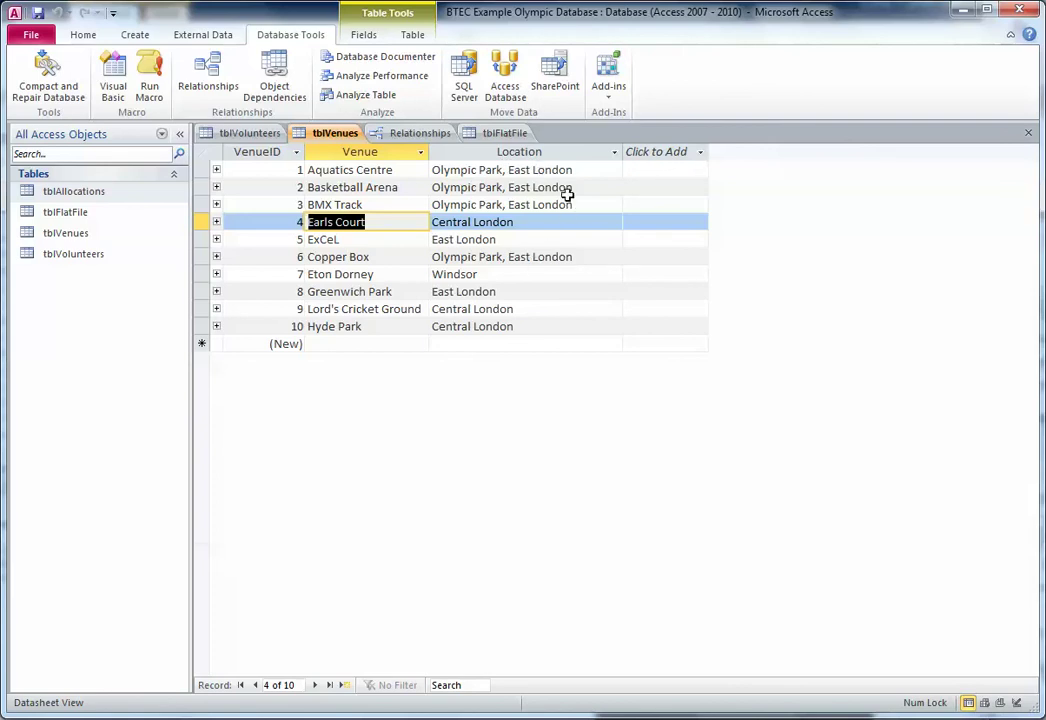
# - Change Aquatics Centre's Location to 'OP' and select Basketball Arena's location text
pyautogui.moveTo(575, 170); pyautogui.dragTo(426, 168)
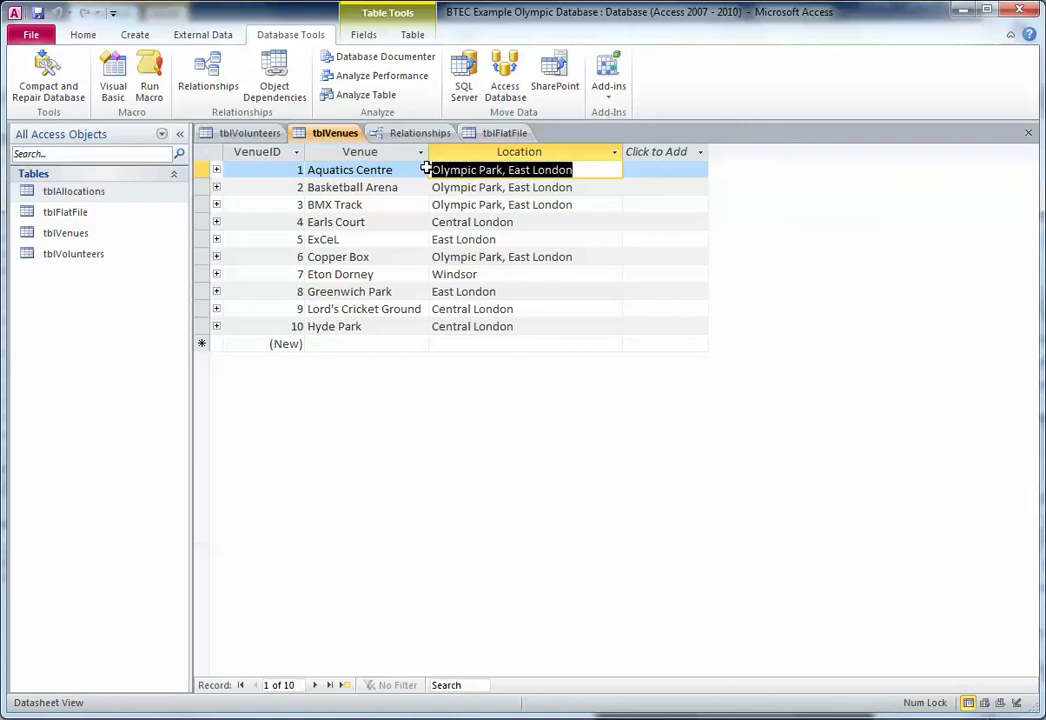
pyautogui.write('OP')
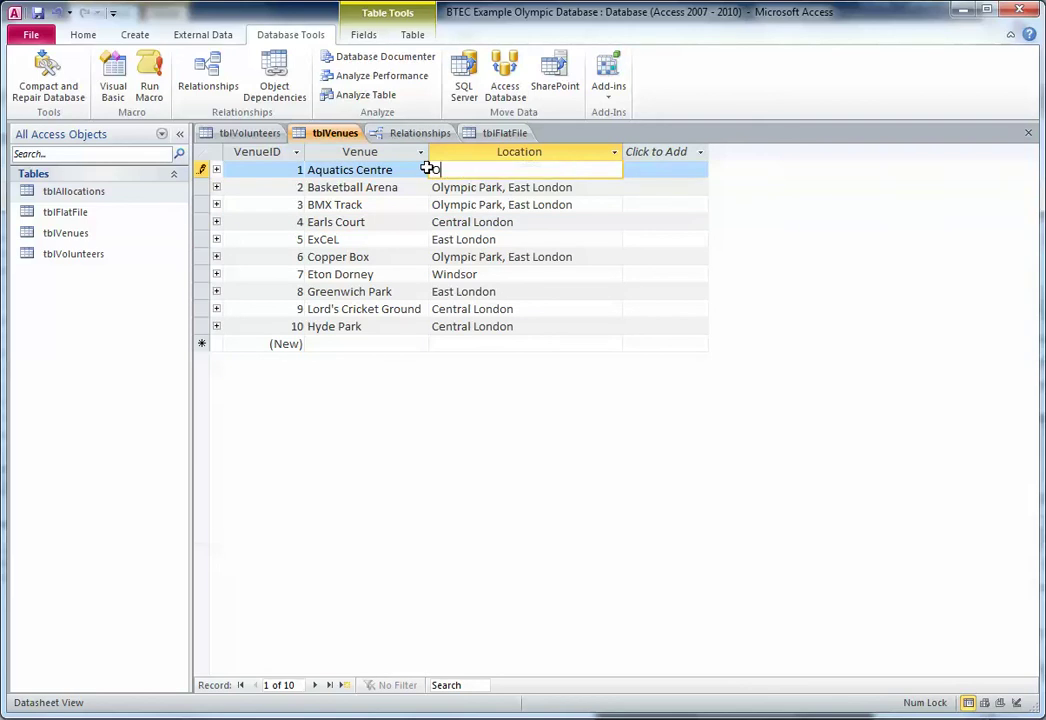
pyautogui.click(479, 187)
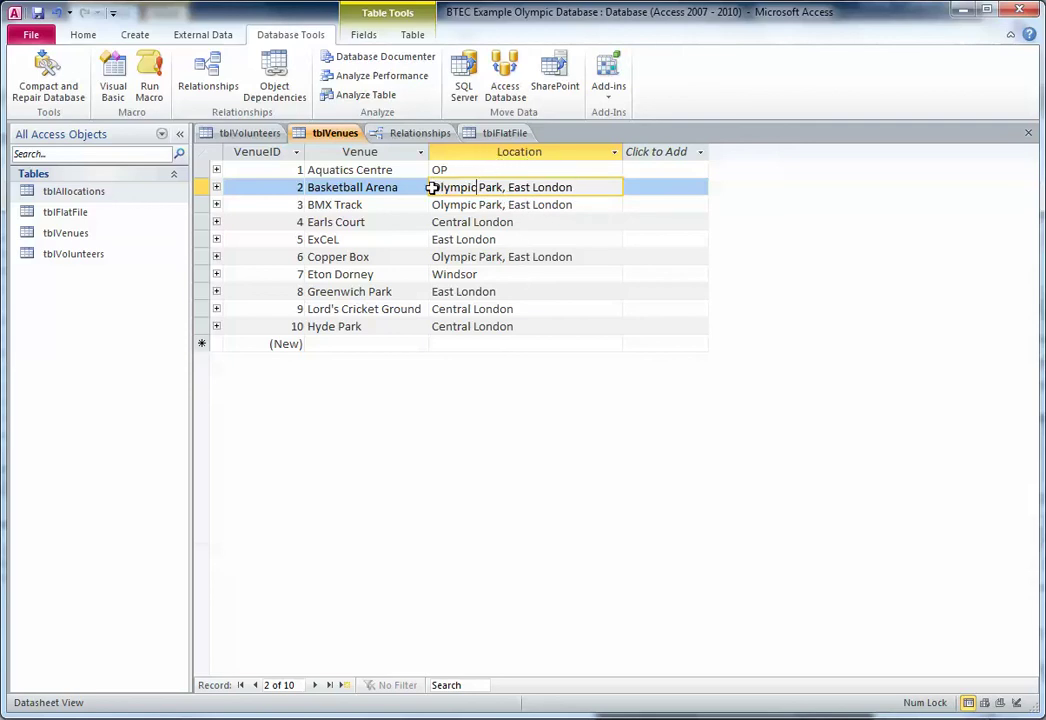
pyautogui.moveTo(439, 187); pyautogui.dragTo(574, 188)
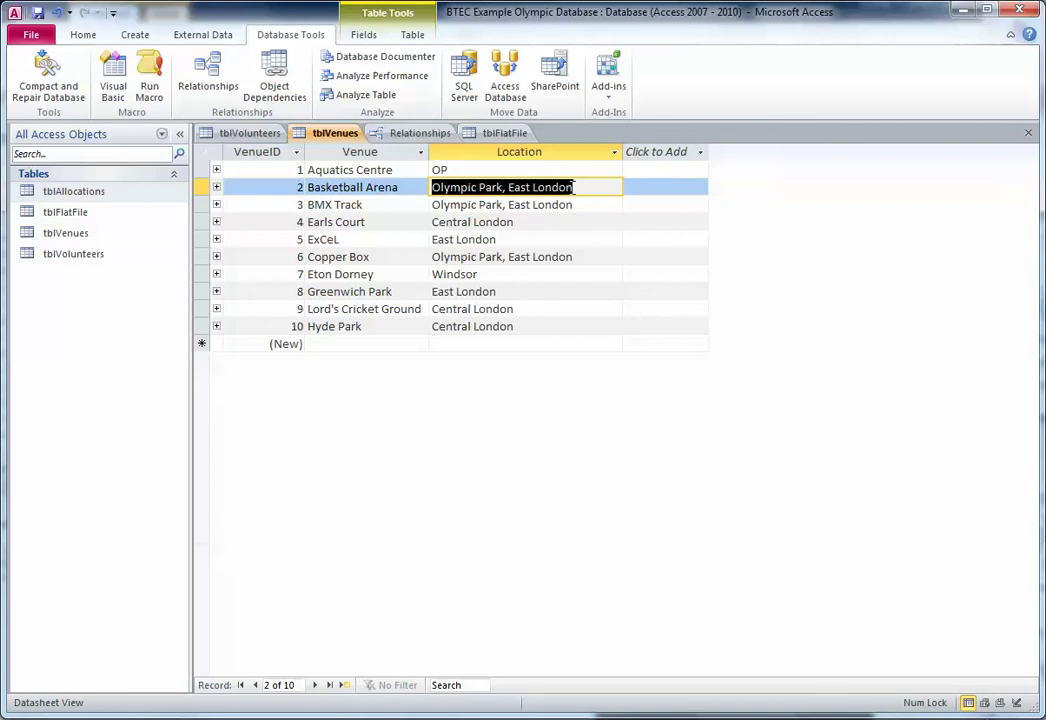